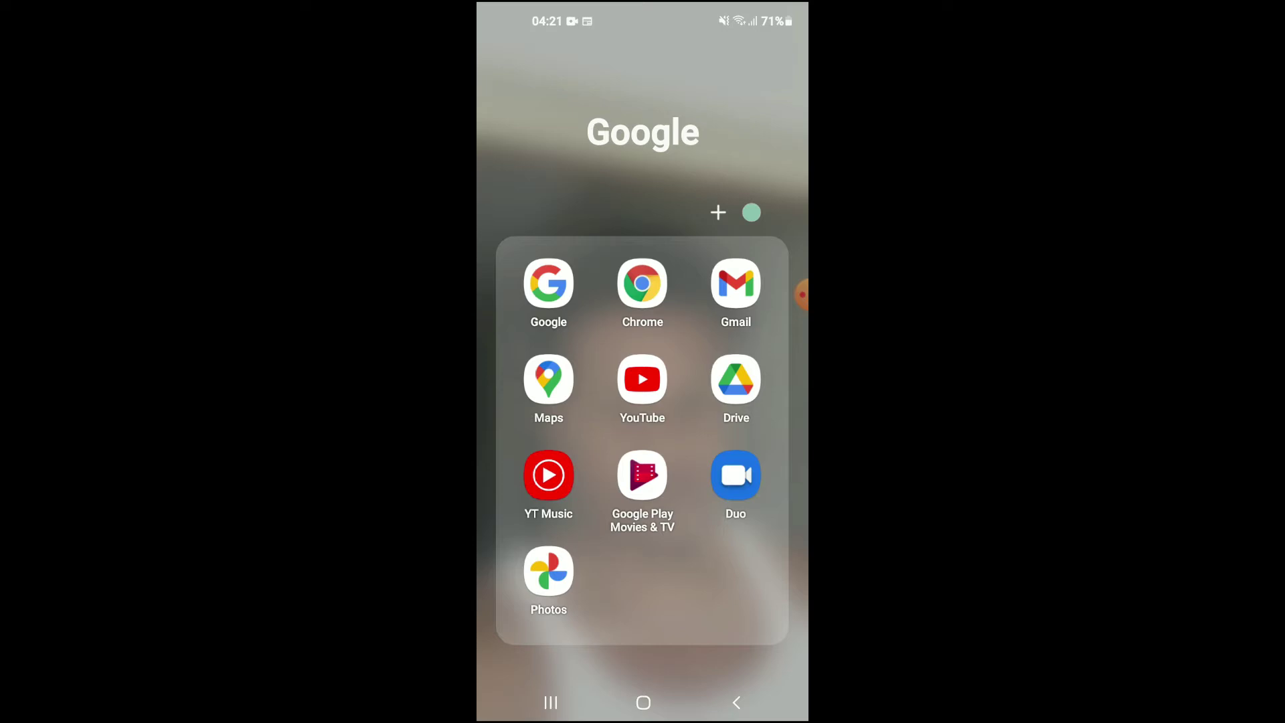
# Launch Chrome from the Google folder and open its three-dot main menu
pyautogui.click(643, 283)
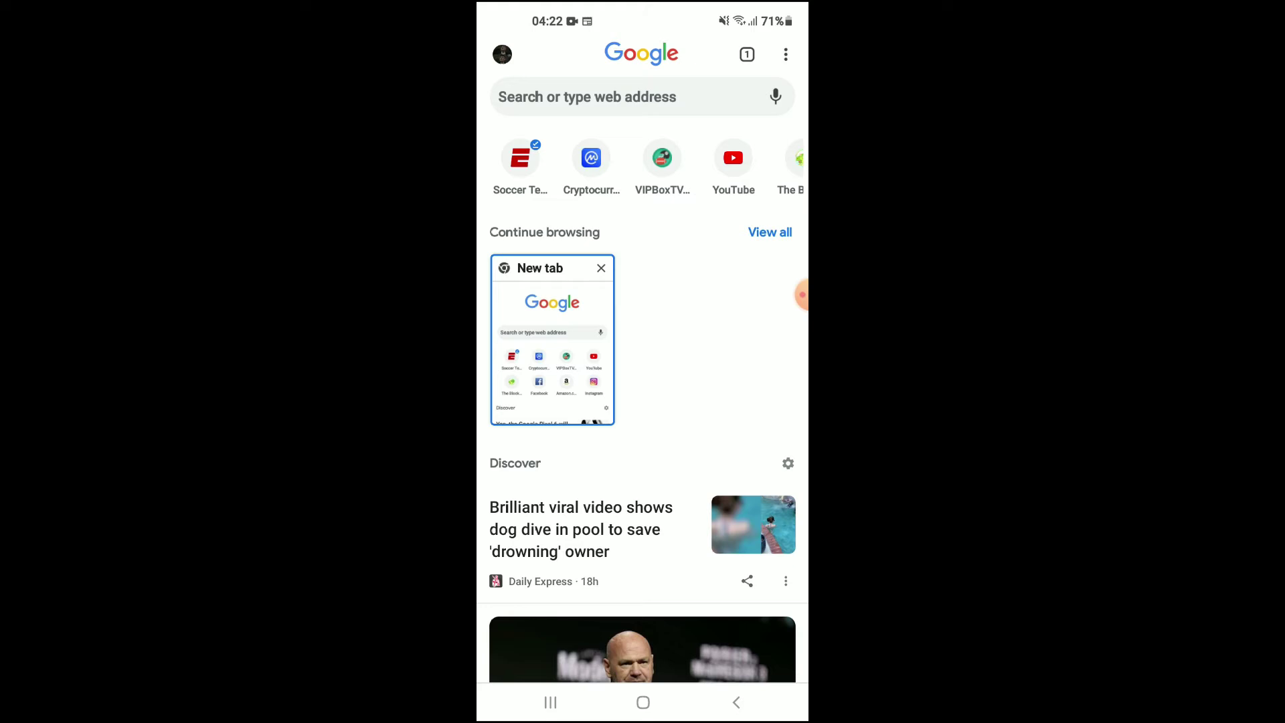
pyautogui.click(786, 55)
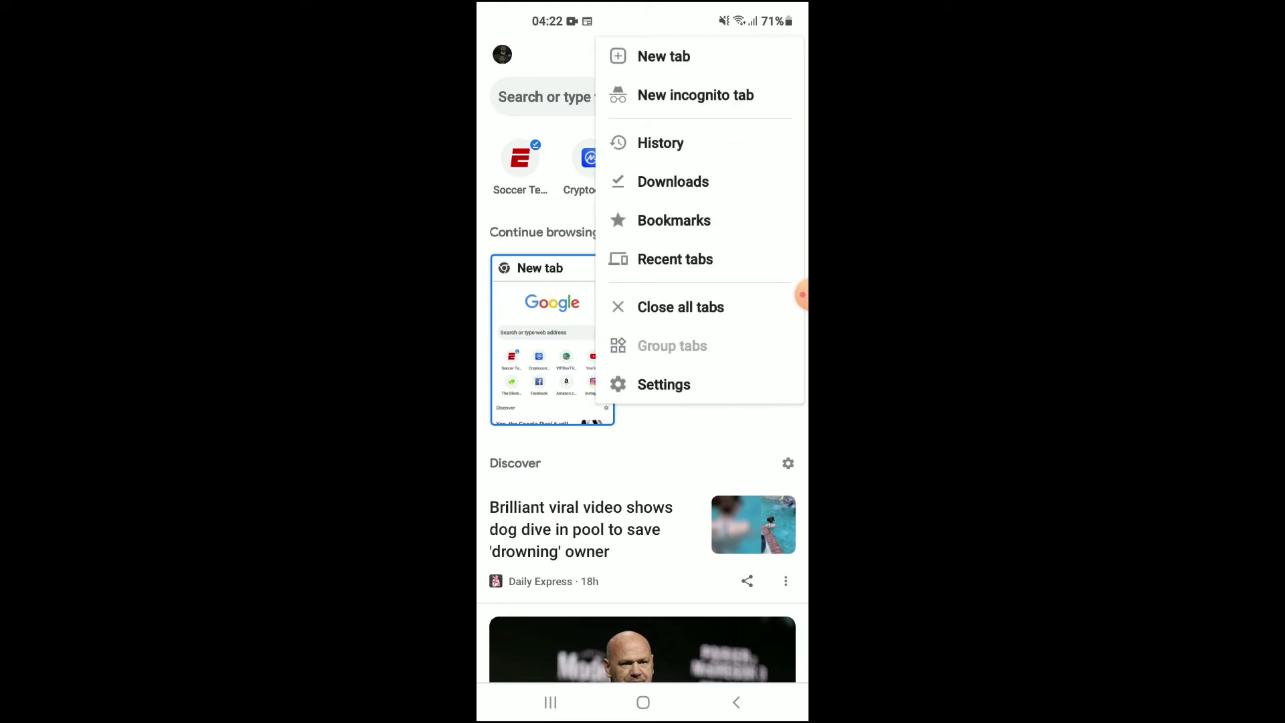
# Open Chrome Settings from the main menu
pyautogui.click(664, 384)
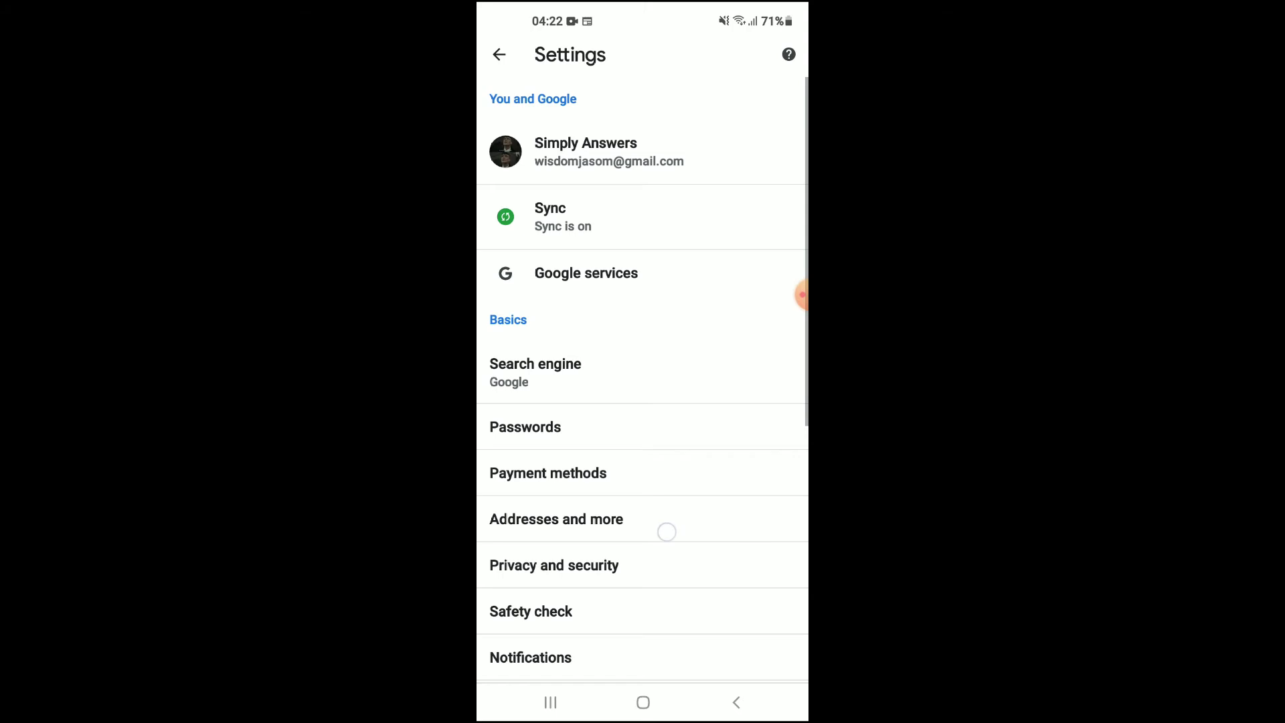
pyautogui.scroll(-5, 666, 532)
pyautogui.scroll(-2, 666, 483)
pyautogui.scroll(-3, 673, 431)
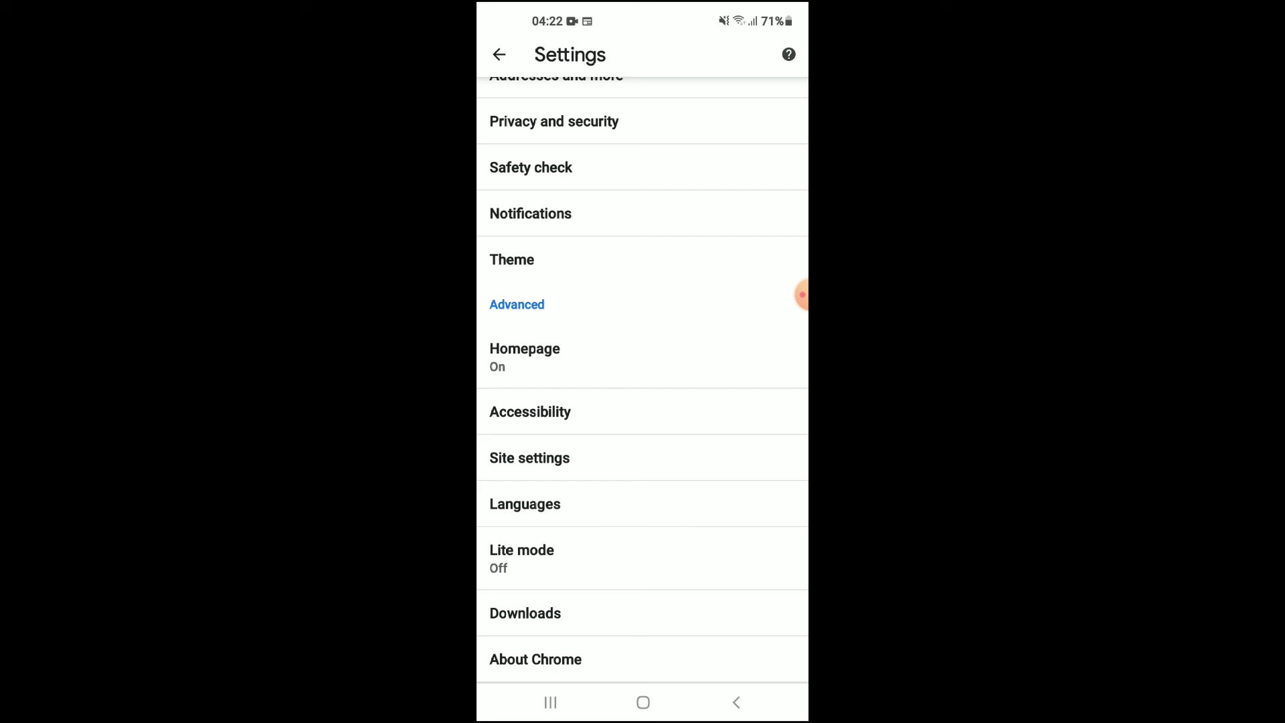
# Switch the Lite mode toggle to On in Chrome Settings
pyautogui.click(629, 562)
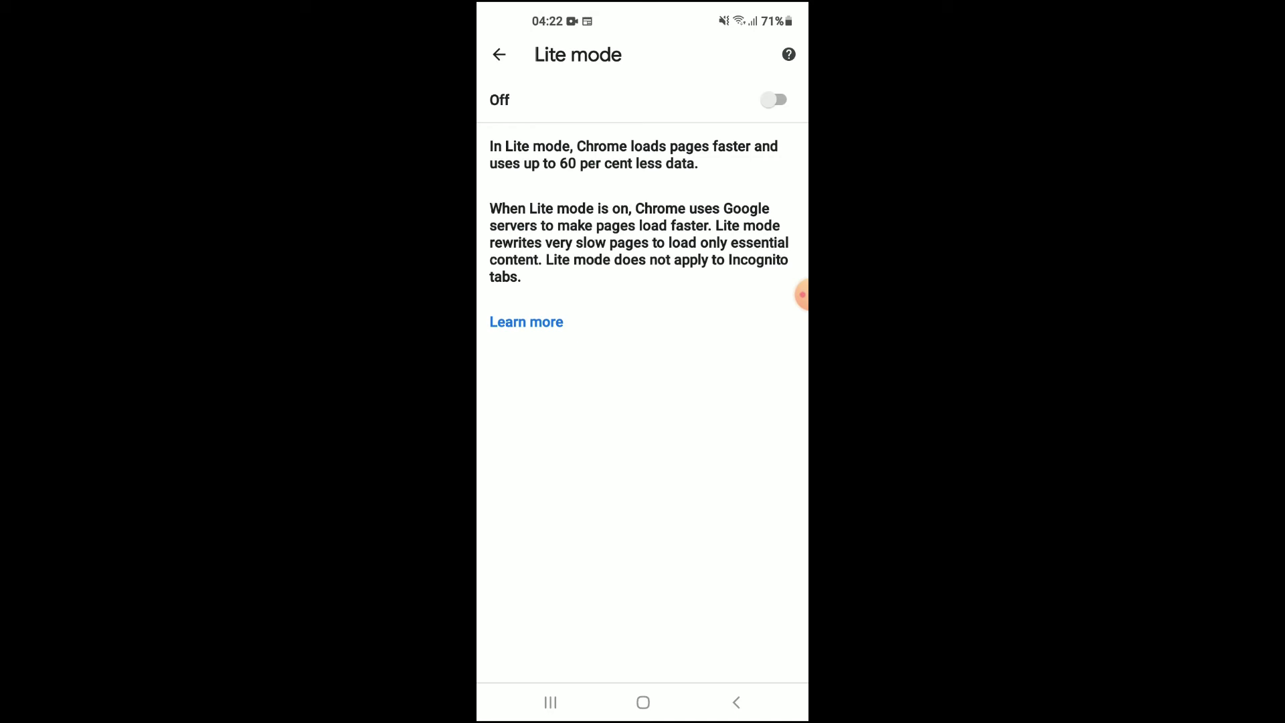
pyautogui.click(774, 100)
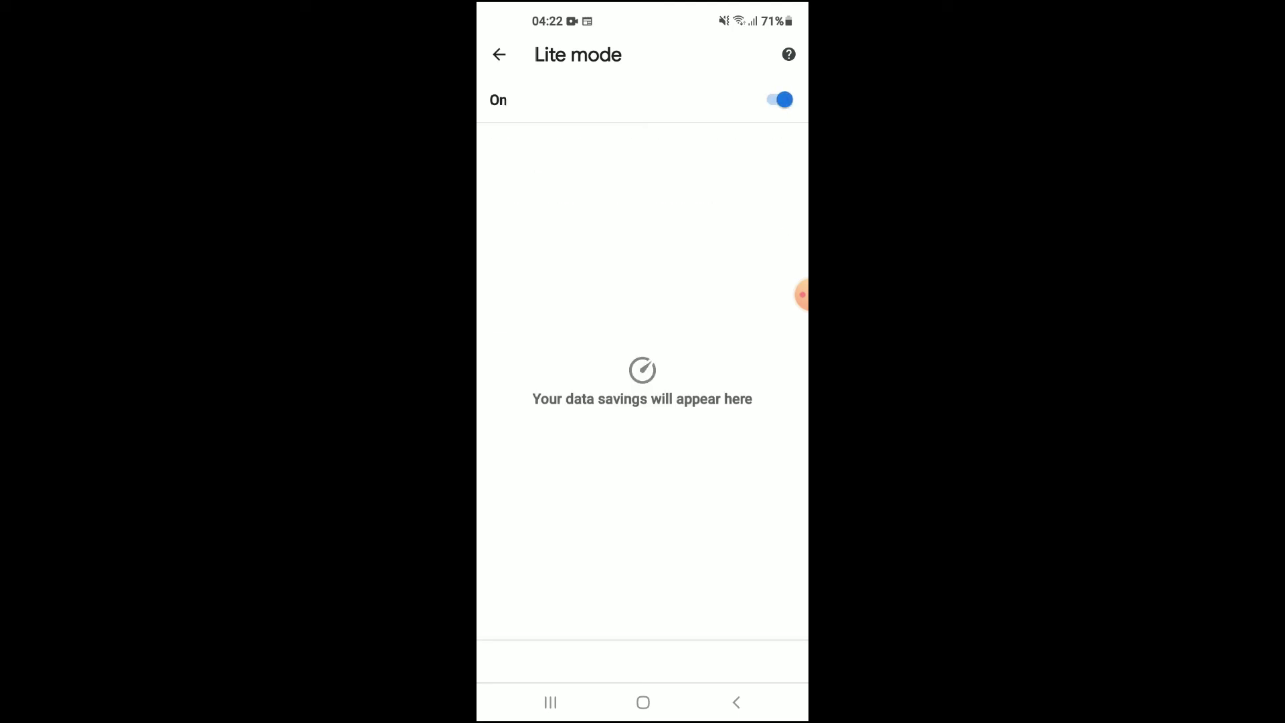
# Back out of the Lite mode page and Settings to the new tab page
pyautogui.click(499, 54)
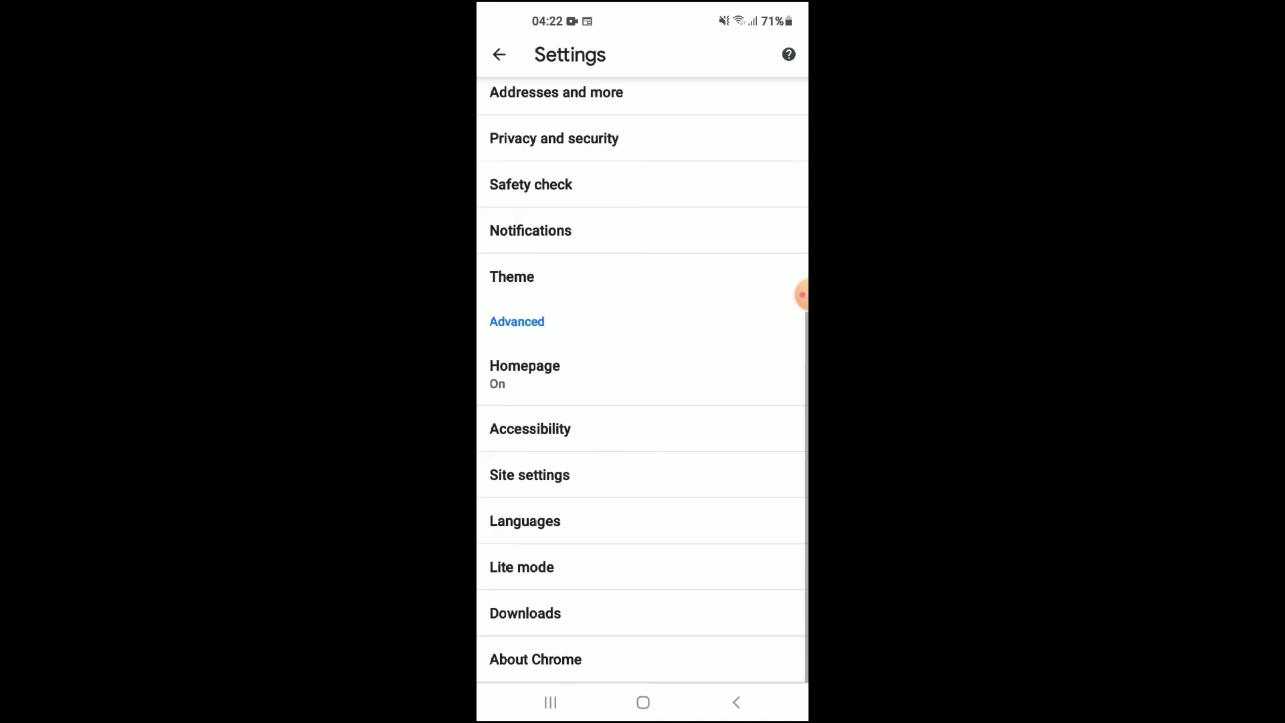
pyautogui.click(499, 54)
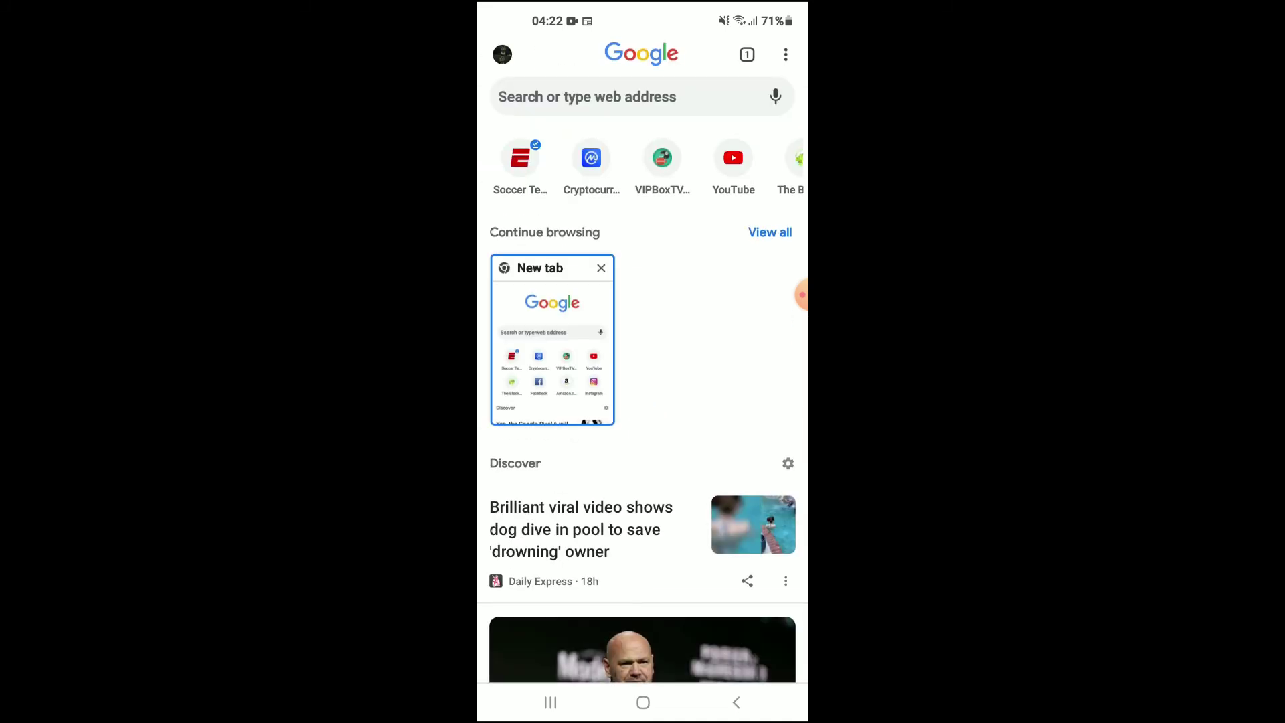